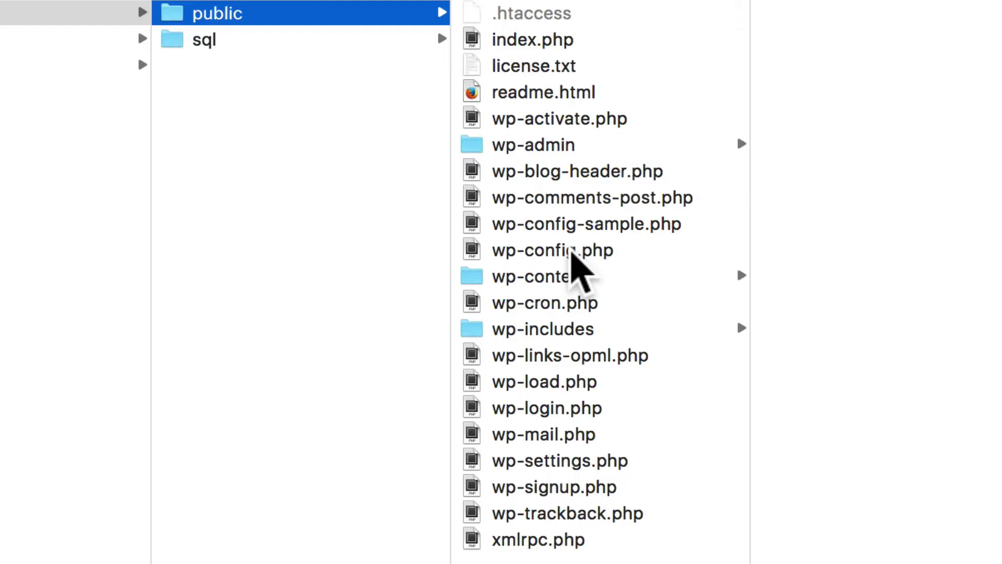
Step: Open wp-config.php from the site's public folder in Sublime Text
double_click(573, 252)
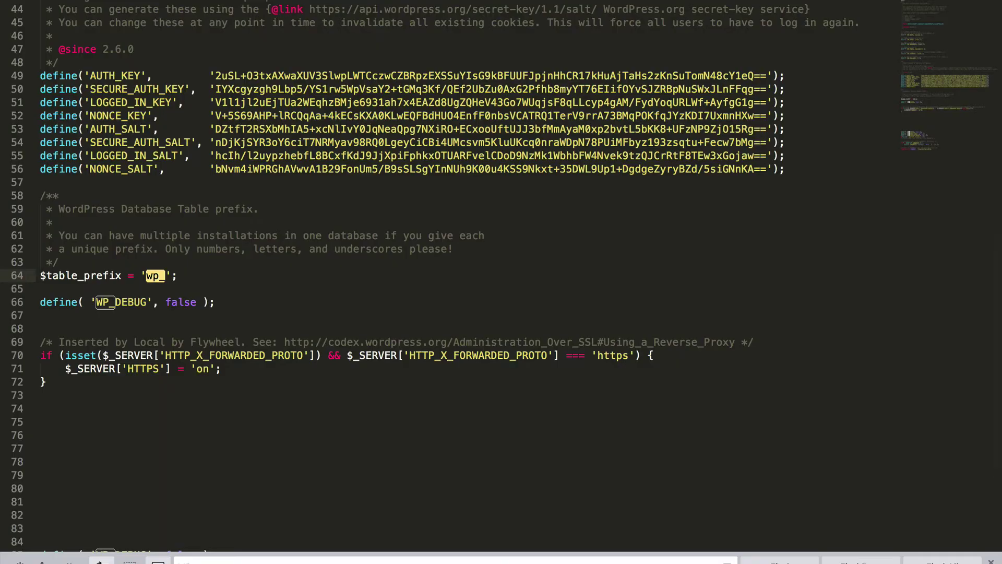
Step: Search for 'deb' to find the WP_DEBUG line and place the cursor at its end
text(deb)
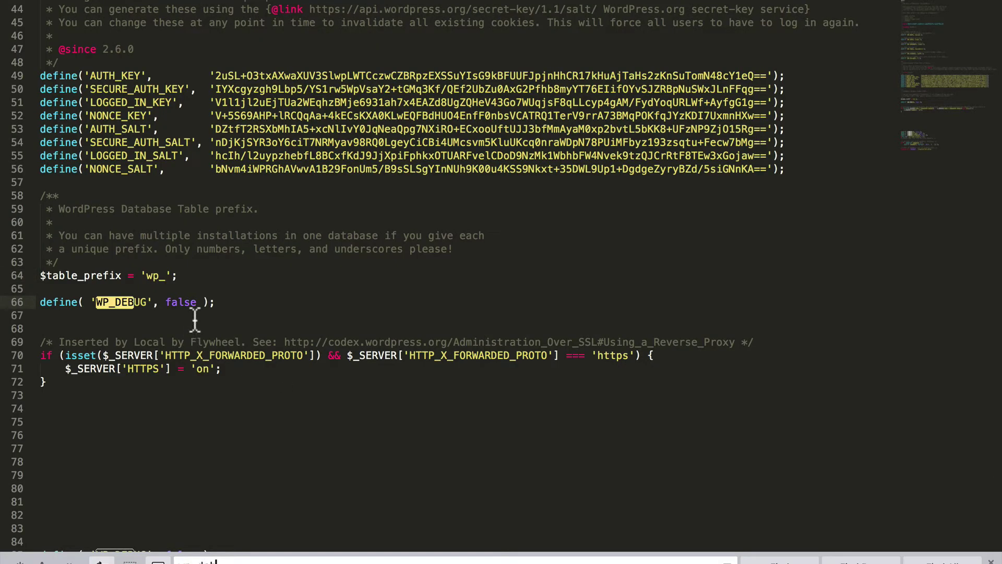
click(223, 303)
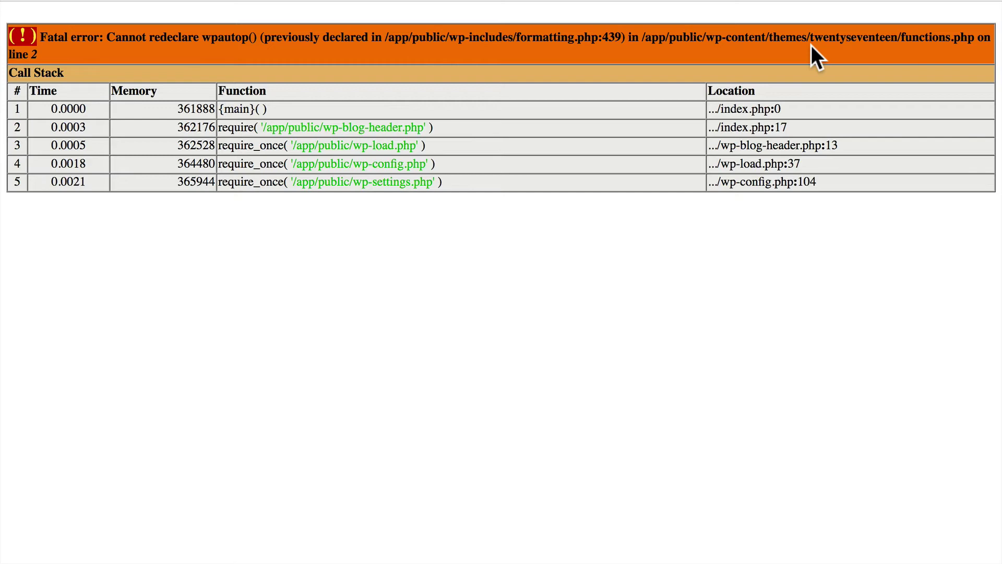
Step: Browse to wp-content > themes > twentyseventeen and preview its functions.php
key(ctrl+Right)
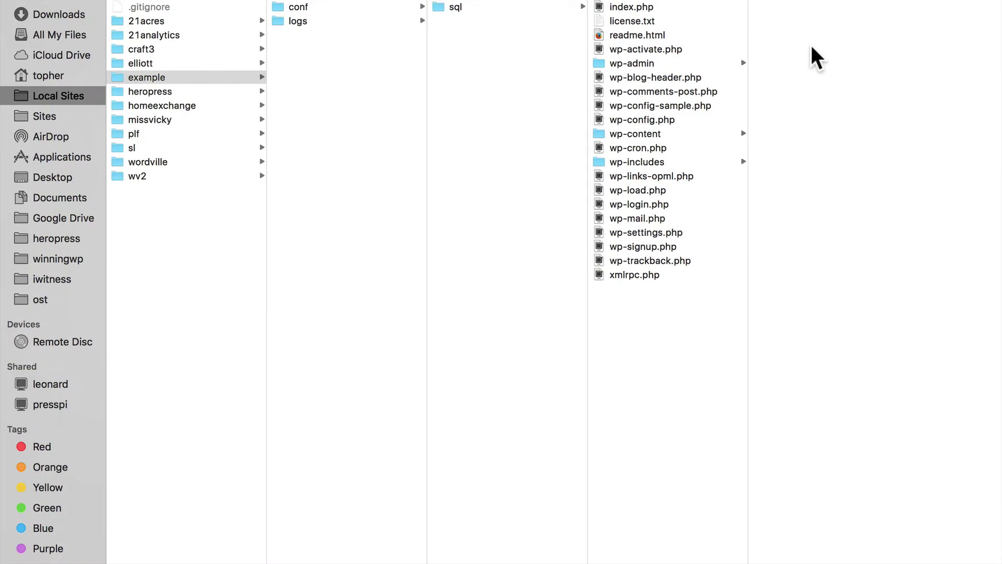
click(631, 138)
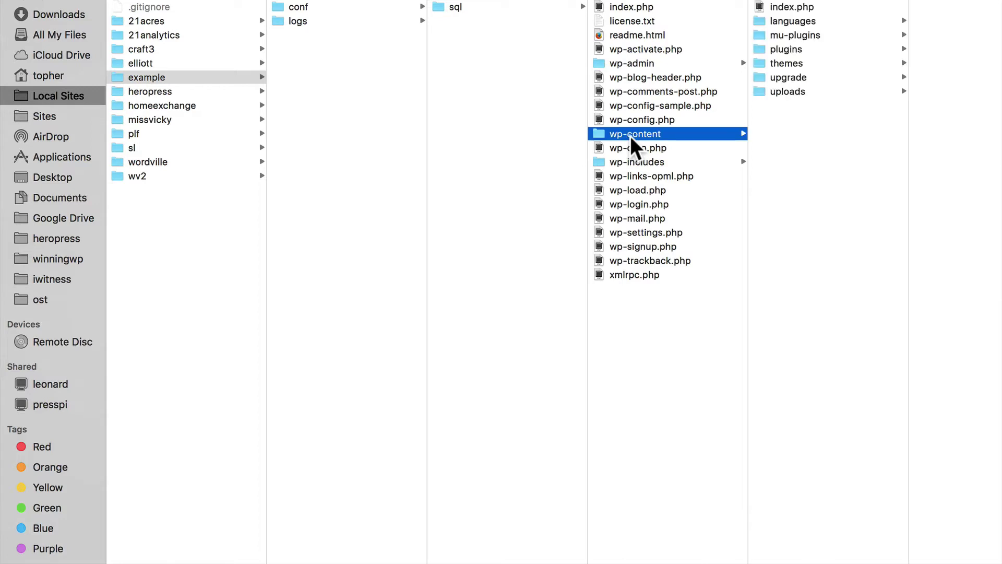
click(779, 63)
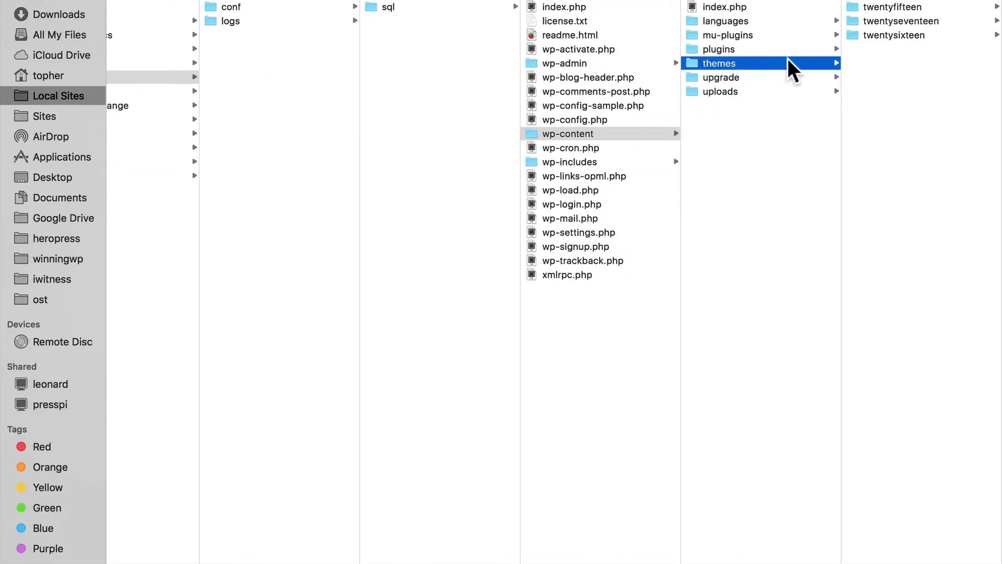
click(875, 17)
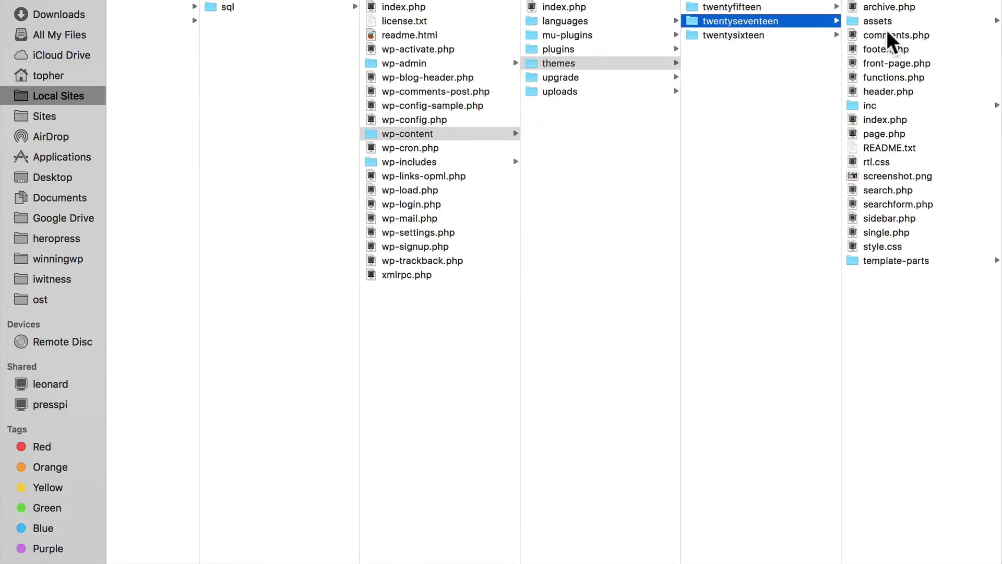
click(878, 77)
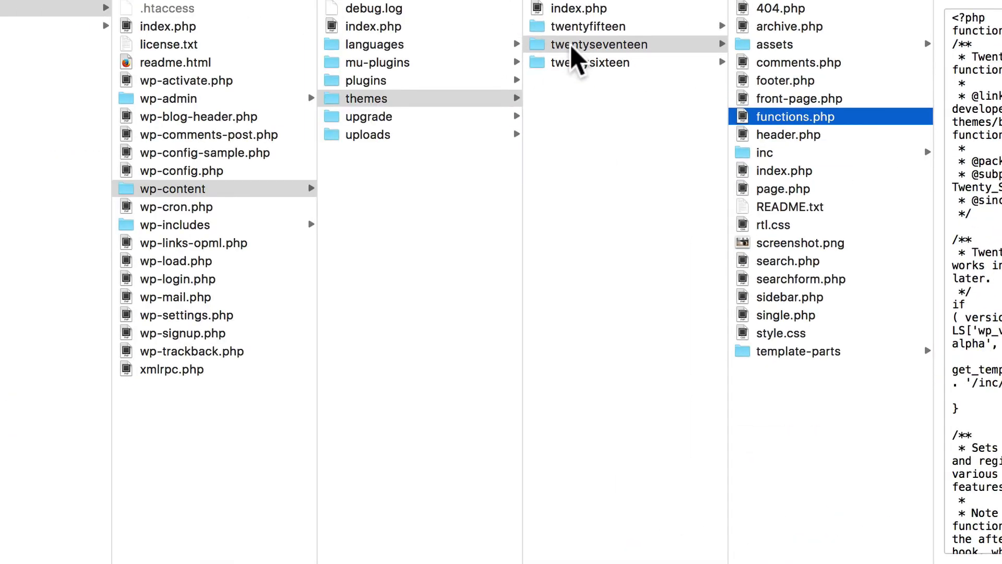
Step: Move the twentyseventeen folder out of themes and into wp-content
click(572, 46)
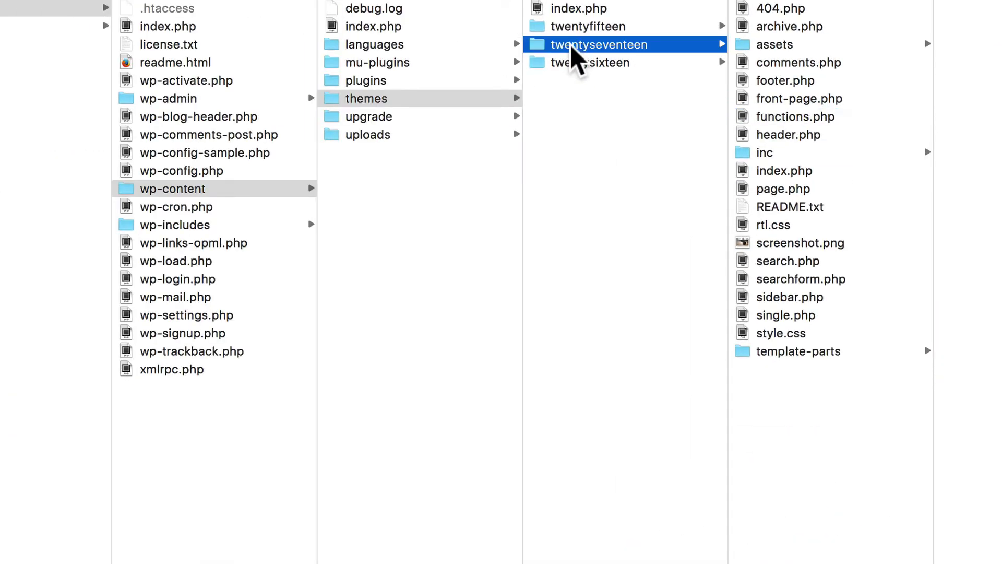
key(Return)
click(540, 45)
drag(541, 47, 365, 207)
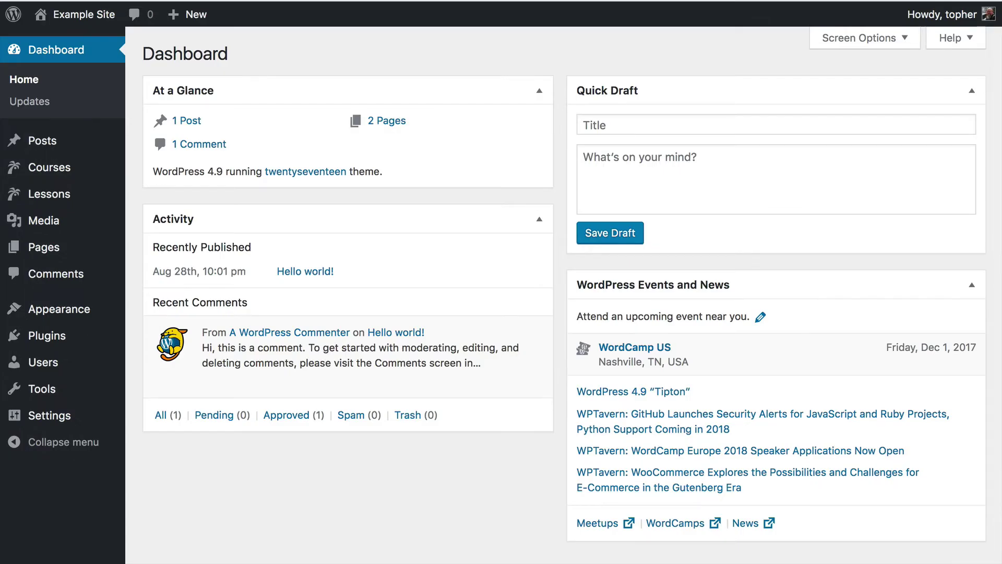
Step: Activate Twenty Fifteen under Appearance > Themes, then visit the site's front end
mouse_move(62, 311)
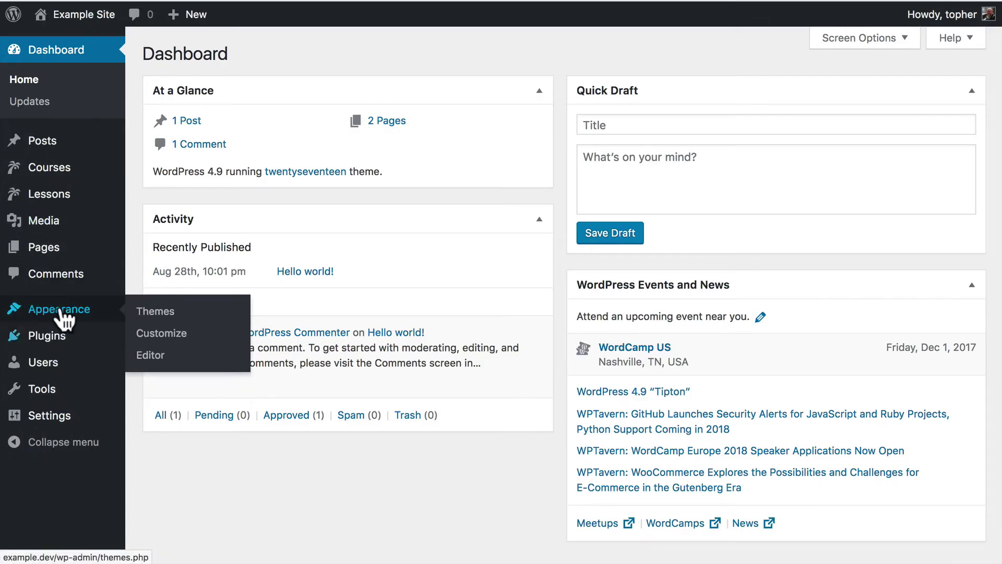
click(156, 314)
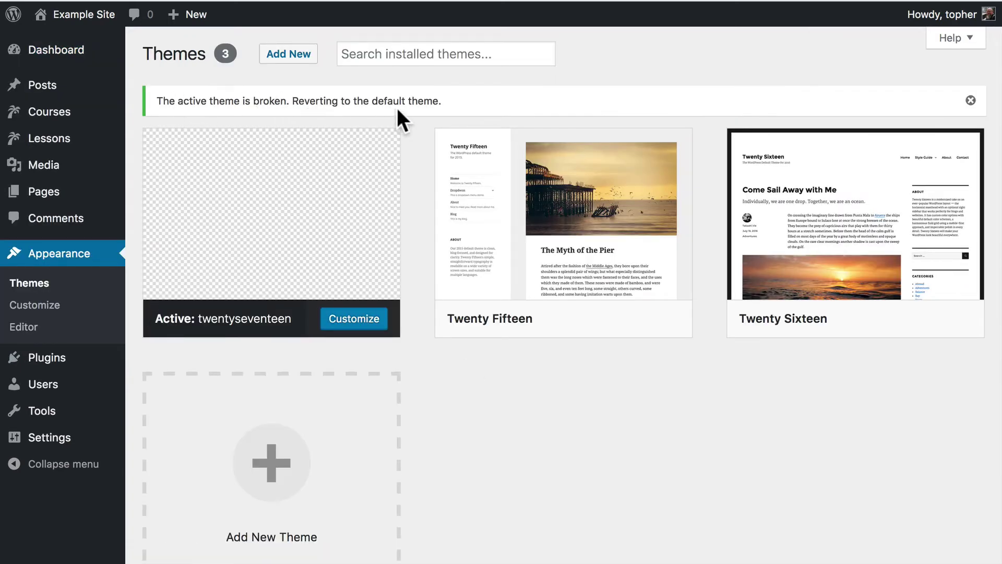
mouse_move(493, 299)
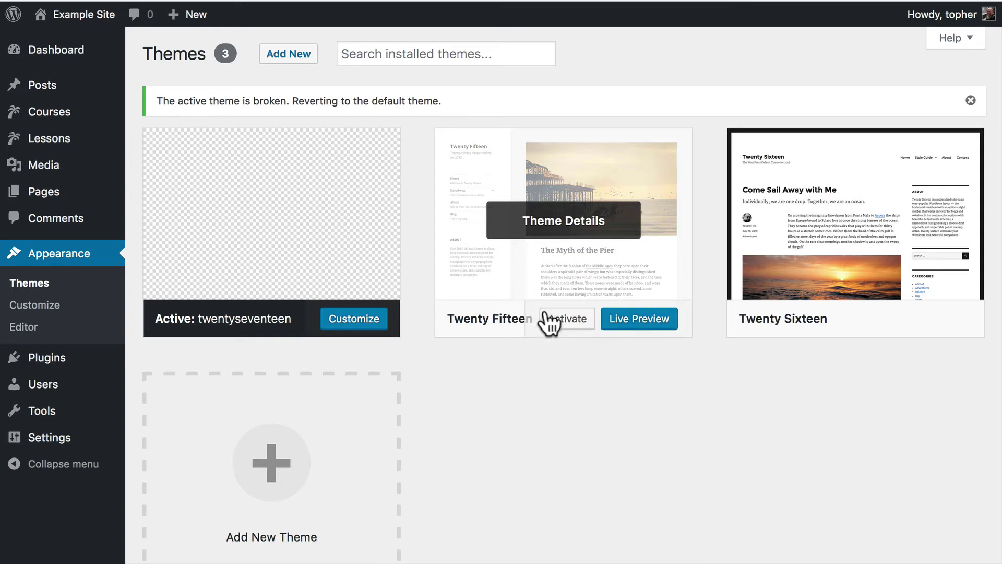
click(565, 321)
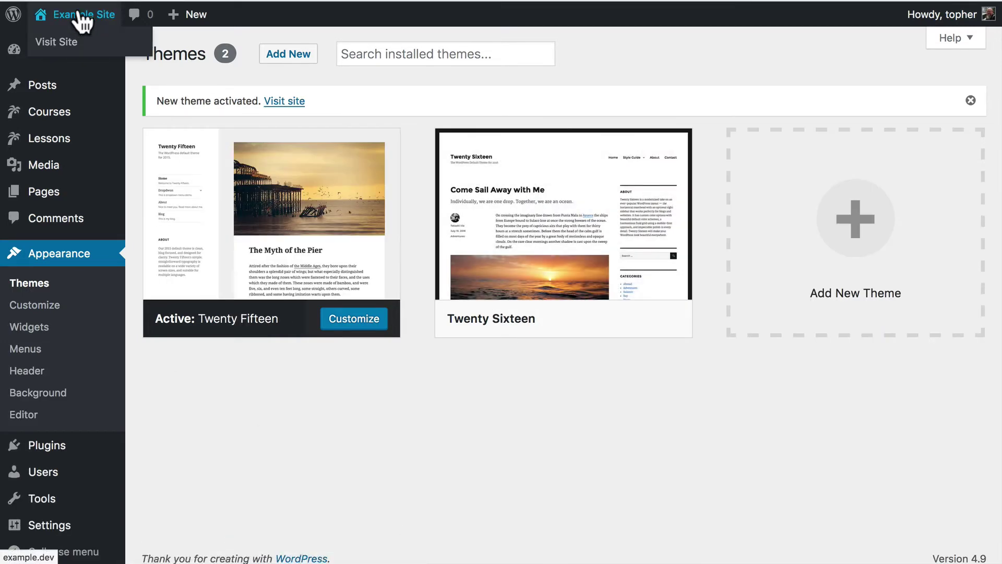
click(79, 17)
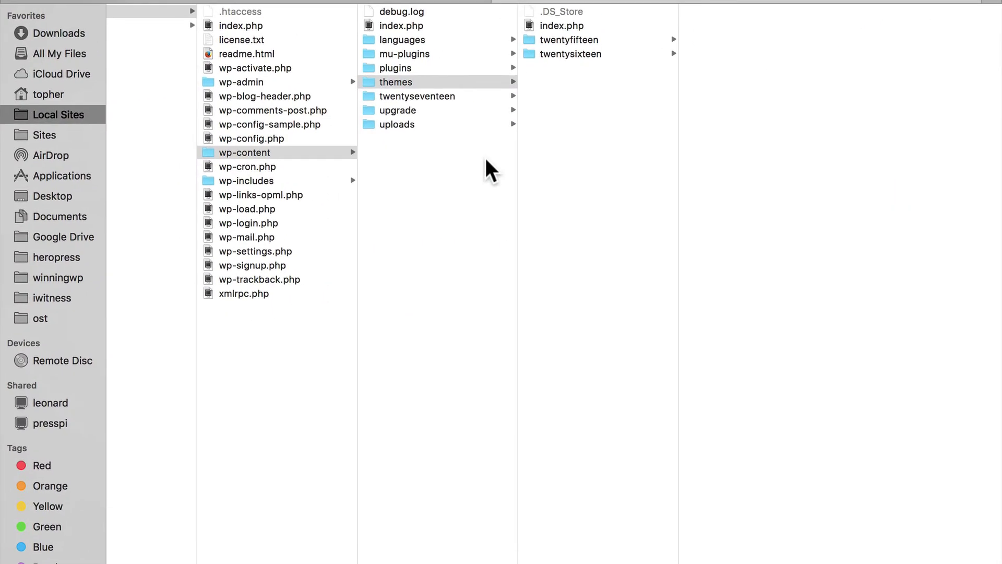
Step: Move careportal-data from plugins into wp-content, then put it back into plugins
click(414, 69)
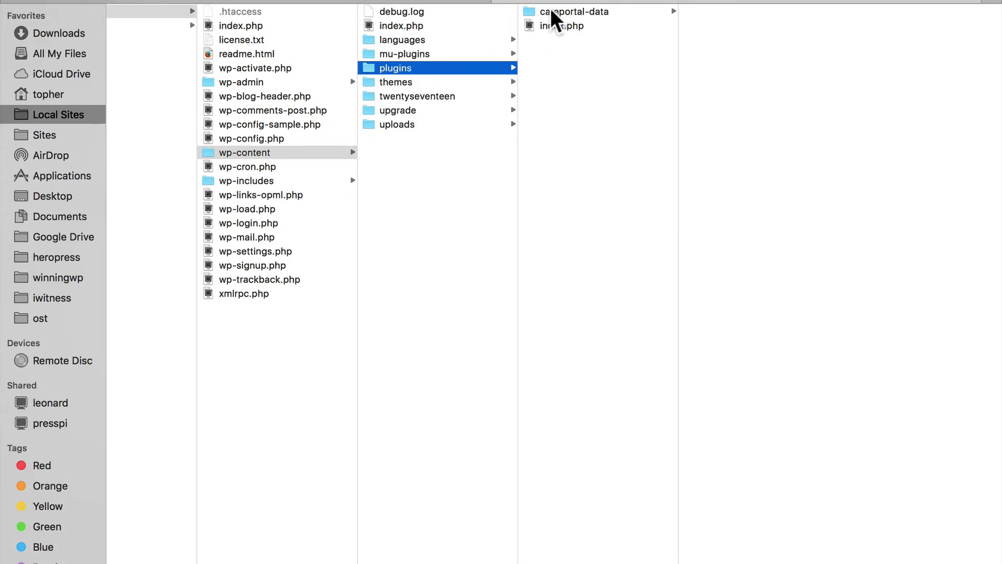
drag(554, 15, 406, 190)
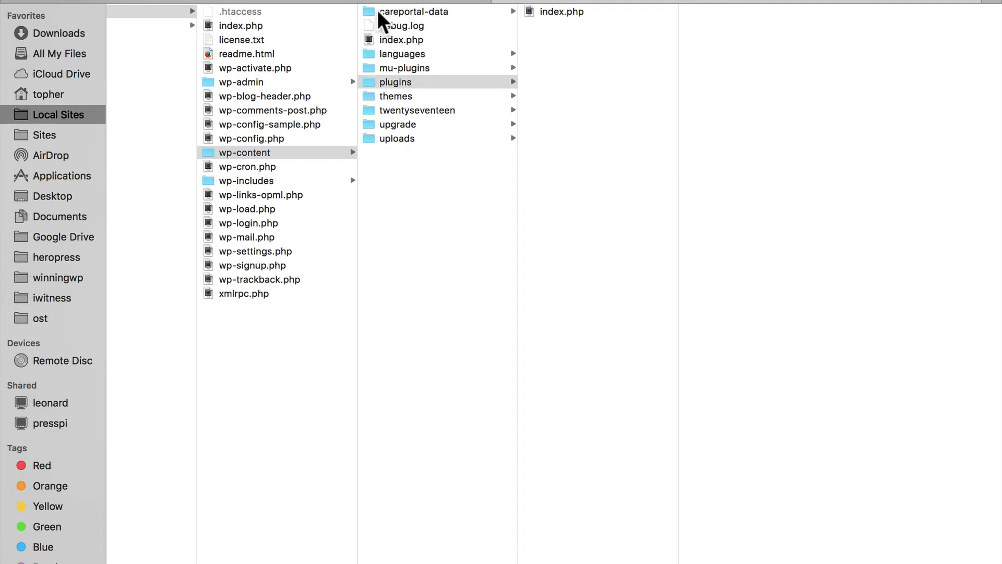
drag(369, 15, 540, 55)
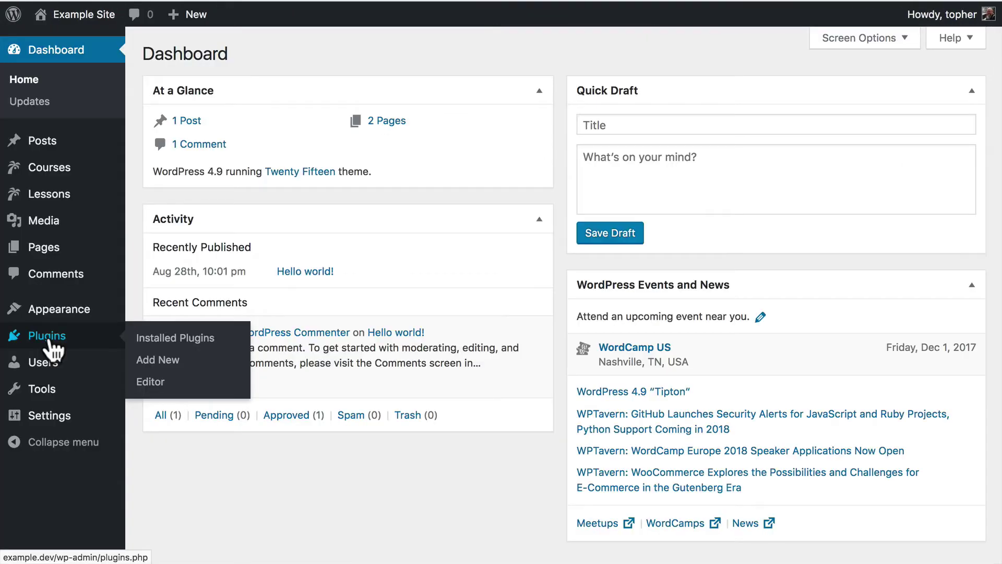
Step: Check the Plugins page's careportal-data deactivation notice, then switch to the Codex debugging tab
click(49, 337)
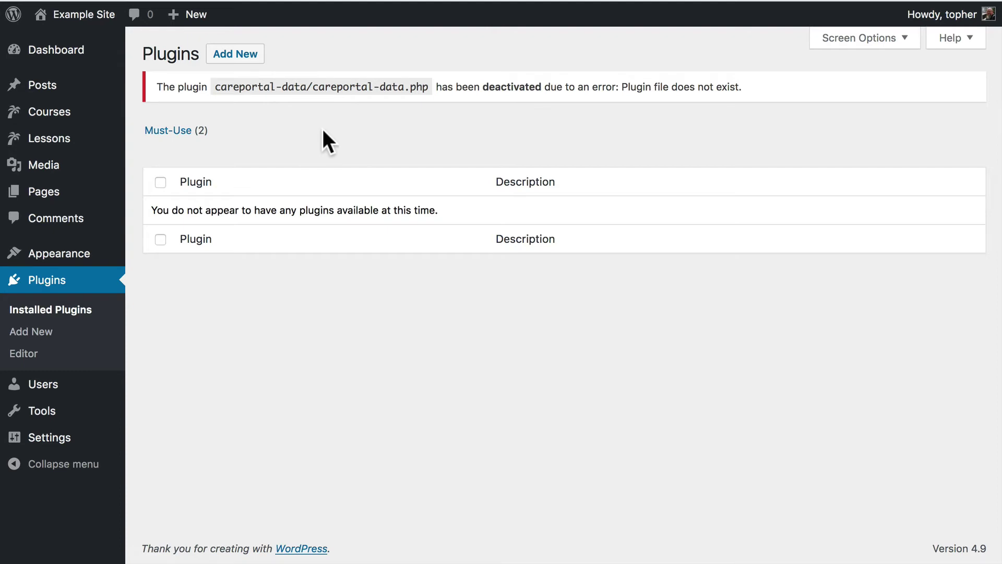
key(ctrl+Tab)
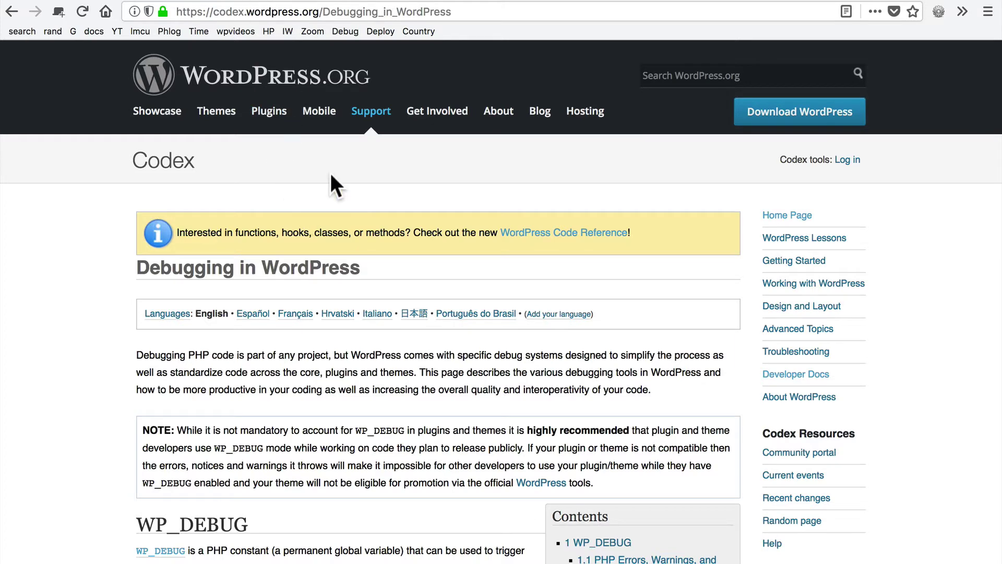
Step: Scroll the Codex Debugging page to the WP_DEBUG section with its true/false define examples
scroll(332, 176, down, 4)
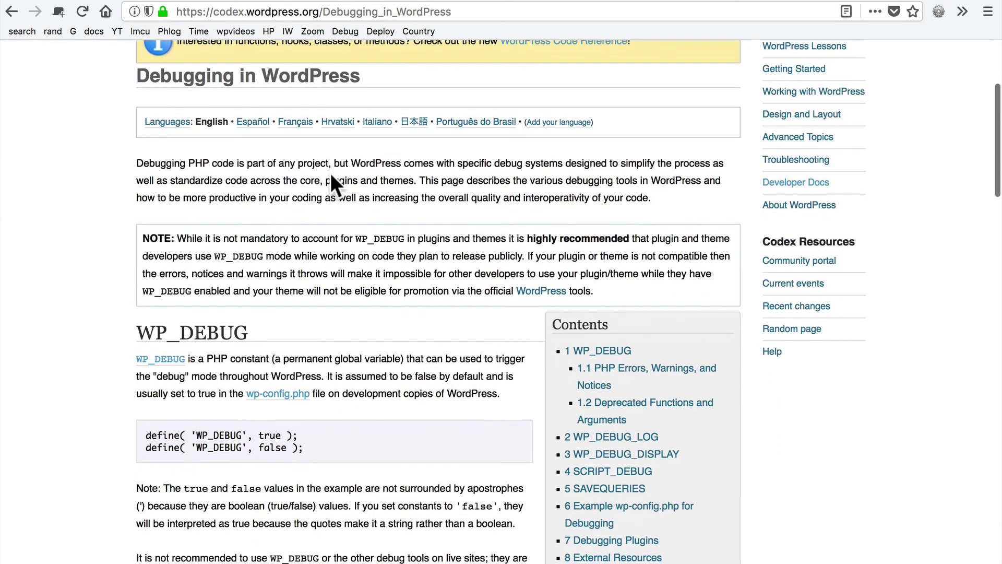
scroll(331, 176, down, 4)
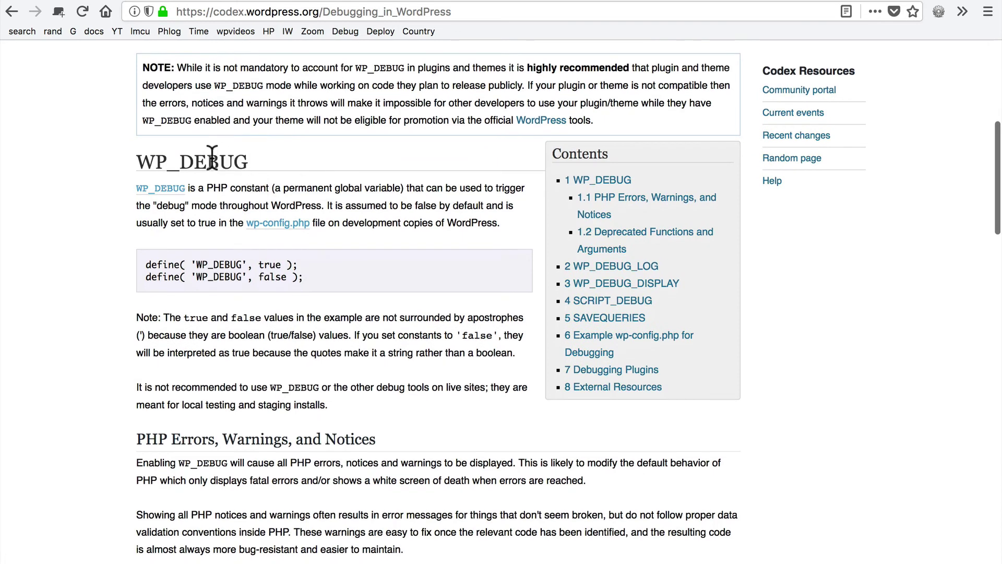
scroll(379, 269, down, 5)
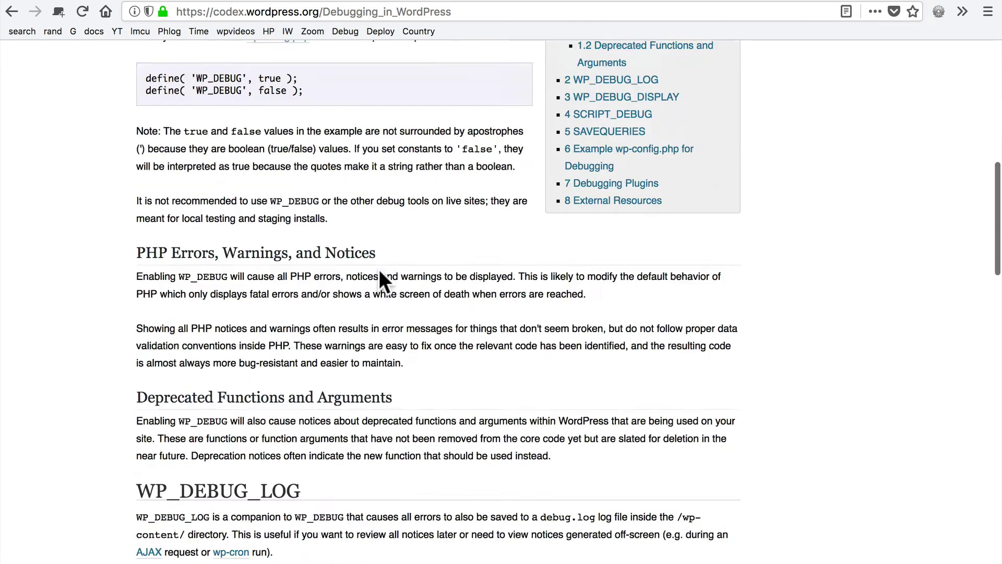
scroll(379, 269, up, 4)
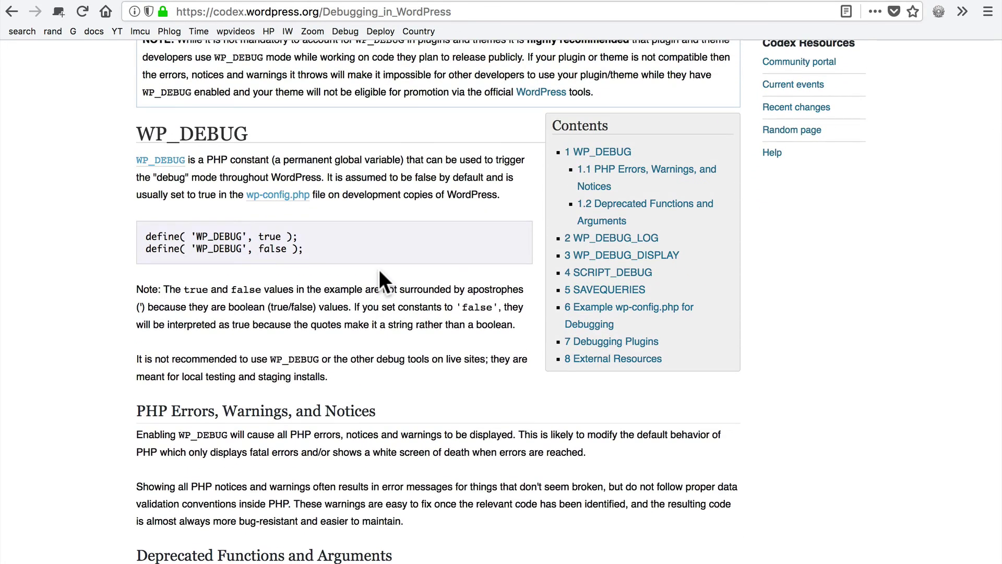
Step: Delete the debug log, display and display_errors lines 67–69, and set WP_DEBUG to false
key(super+Tab)
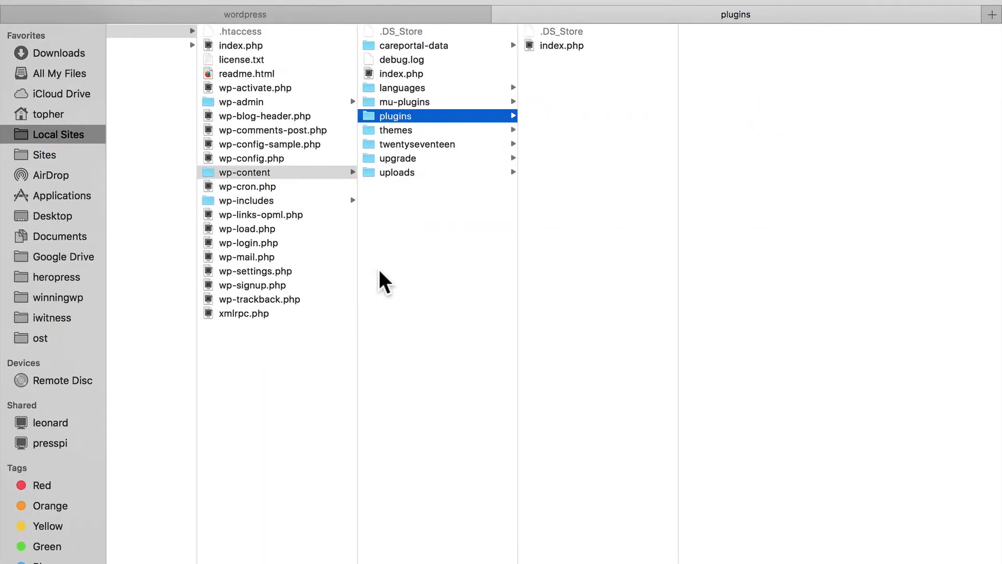
key(super+Tab)
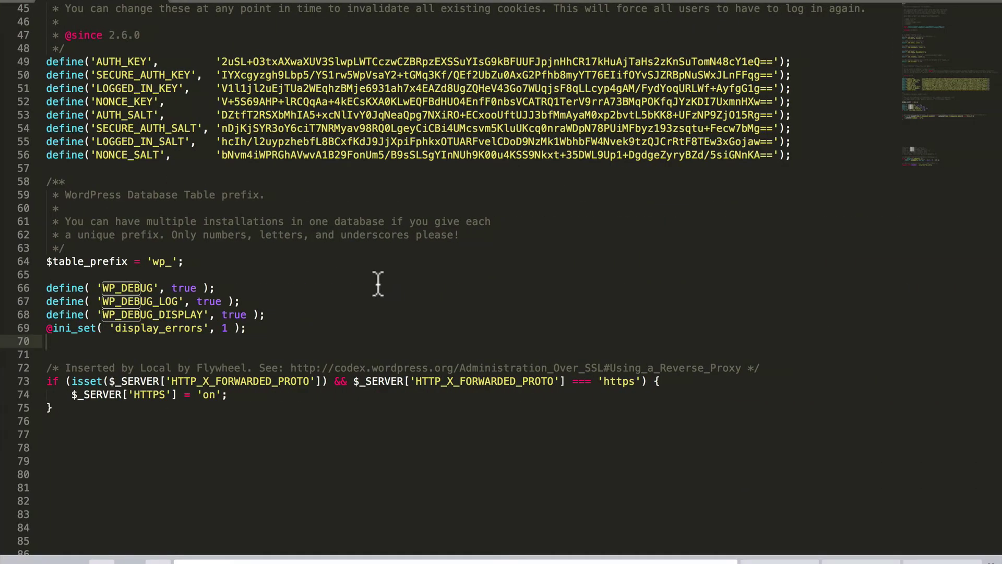
drag(263, 332, 46, 302)
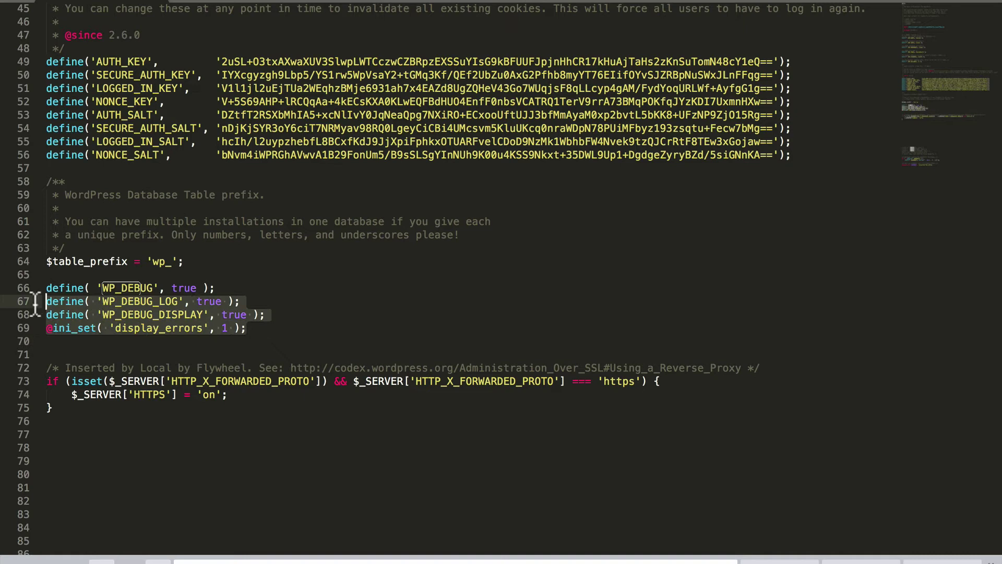
key(BackSpace)
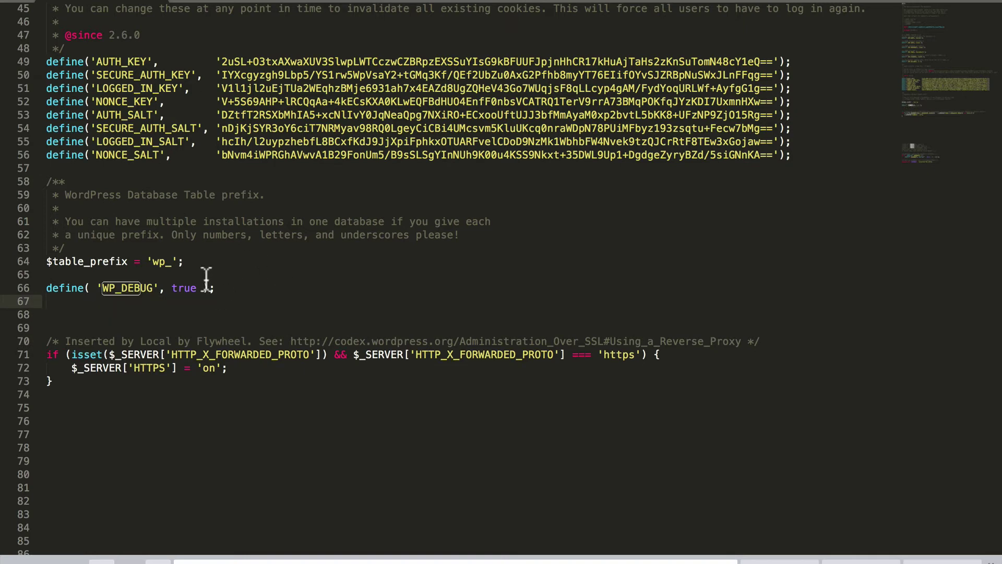
double_click(181, 288)
text(false)
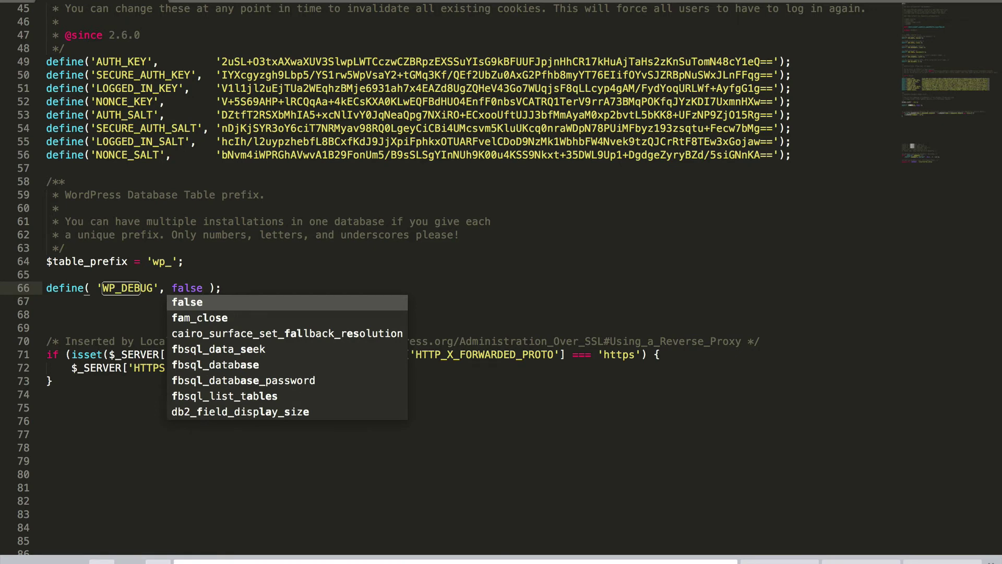
key(Escape)
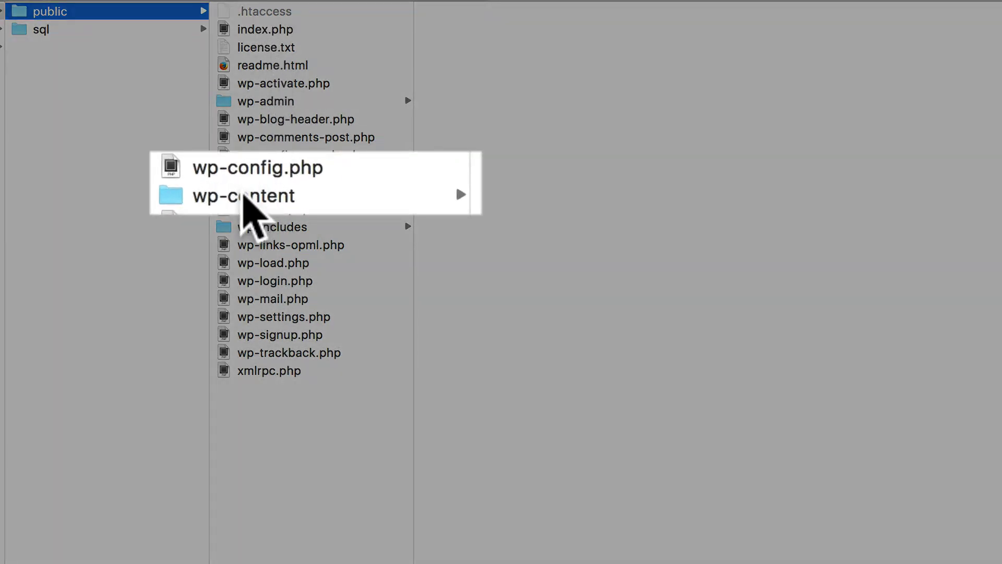
Step: Preview wp-config.php in Finder's column view, then show the wp-content folder's contents
click(235, 172)
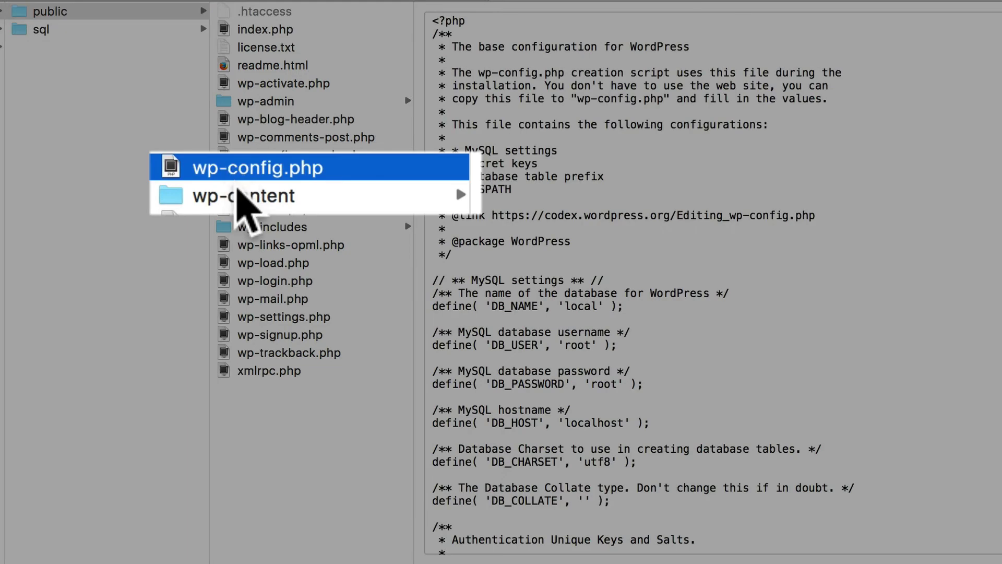
click(239, 192)
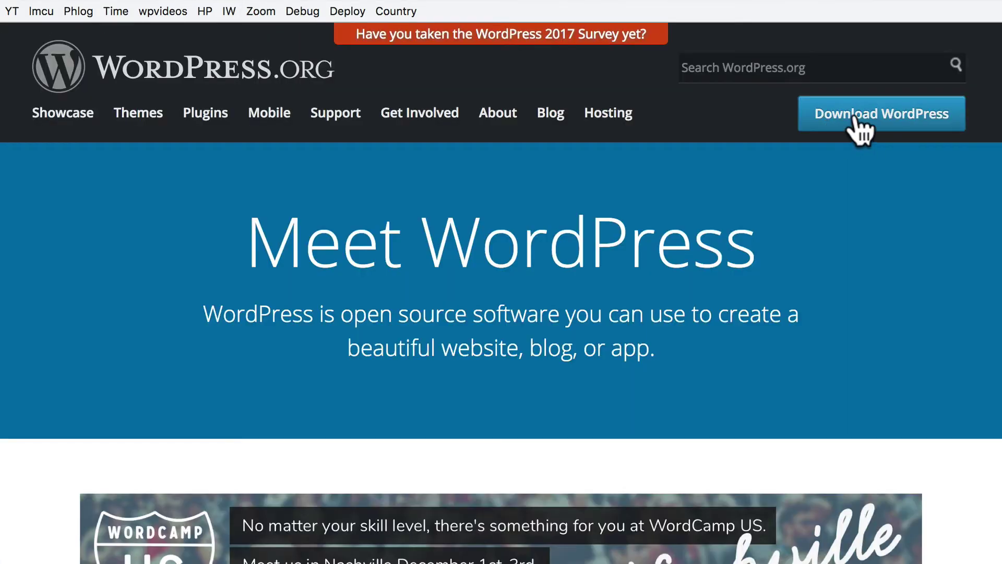
Step: Go to the WordPress.org Download WordPress page for version 4.9
click(856, 118)
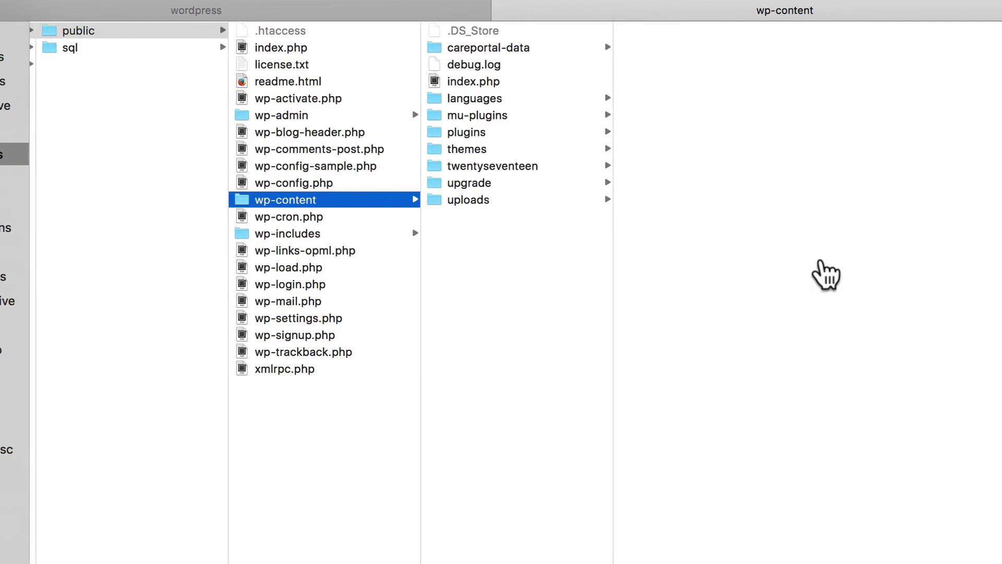
Step: Extract wordpress-4.9.zip and expand the resulting wordpress folder
click(290, 2)
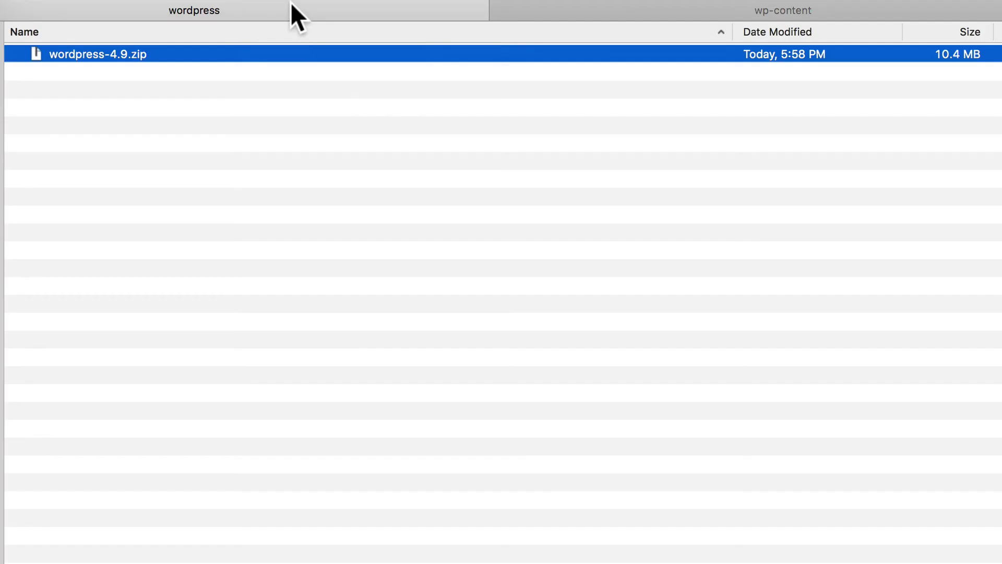
double_click(97, 54)
click(14, 72)
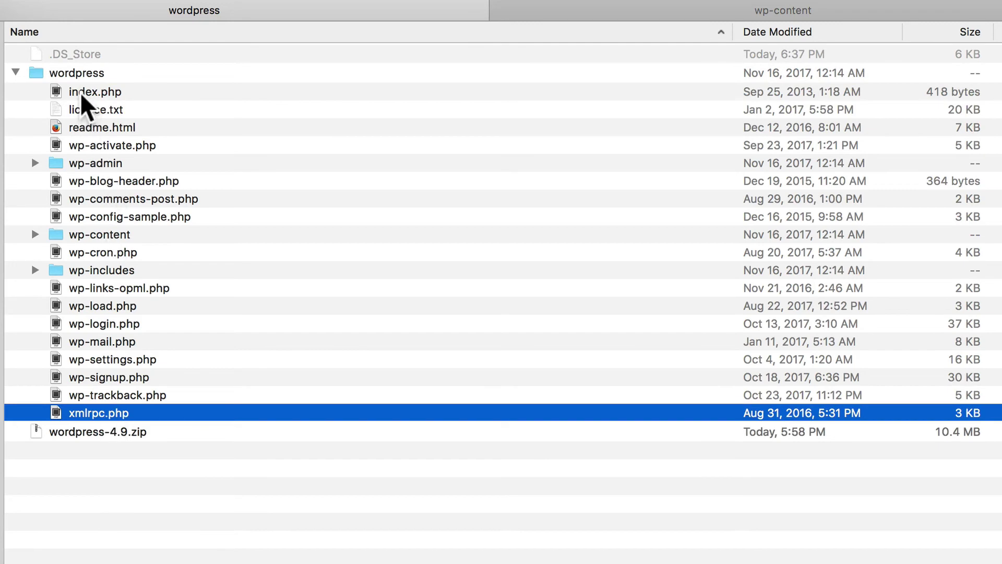
Step: Copy all 18 items in the wordpress folder, leaving out wp-content
shift+click(79, 89)
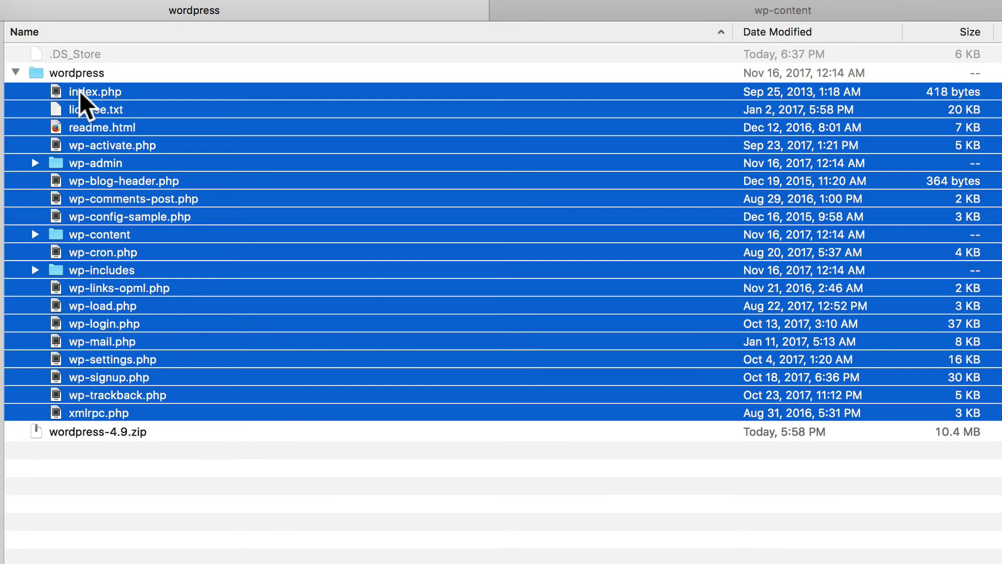
super+click(96, 234)
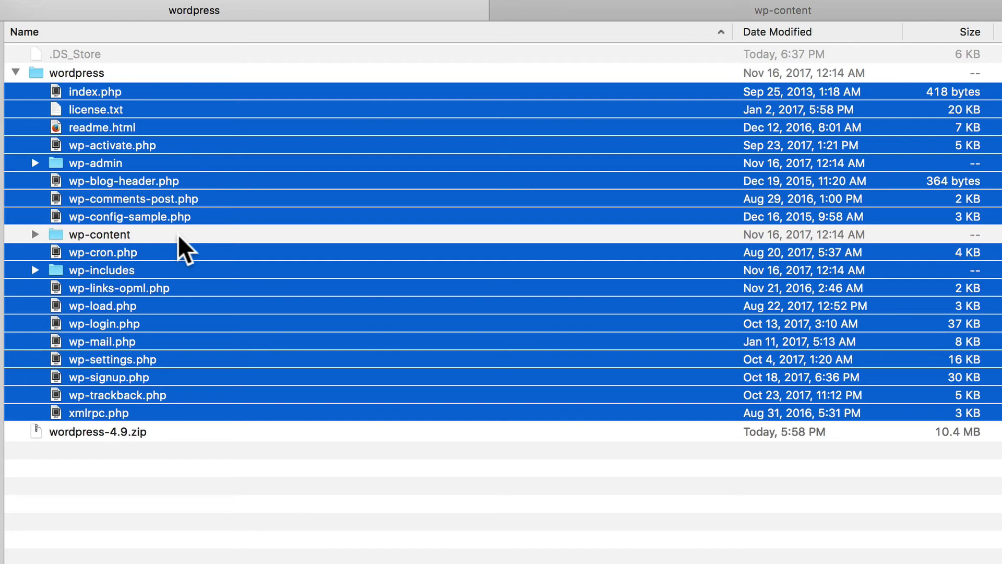
right_click(179, 292)
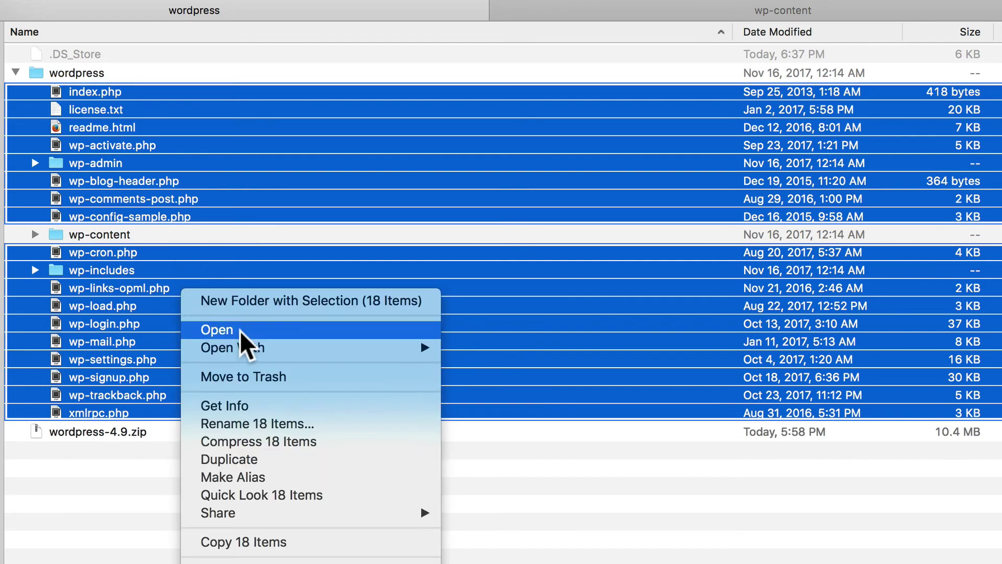
click(242, 540)
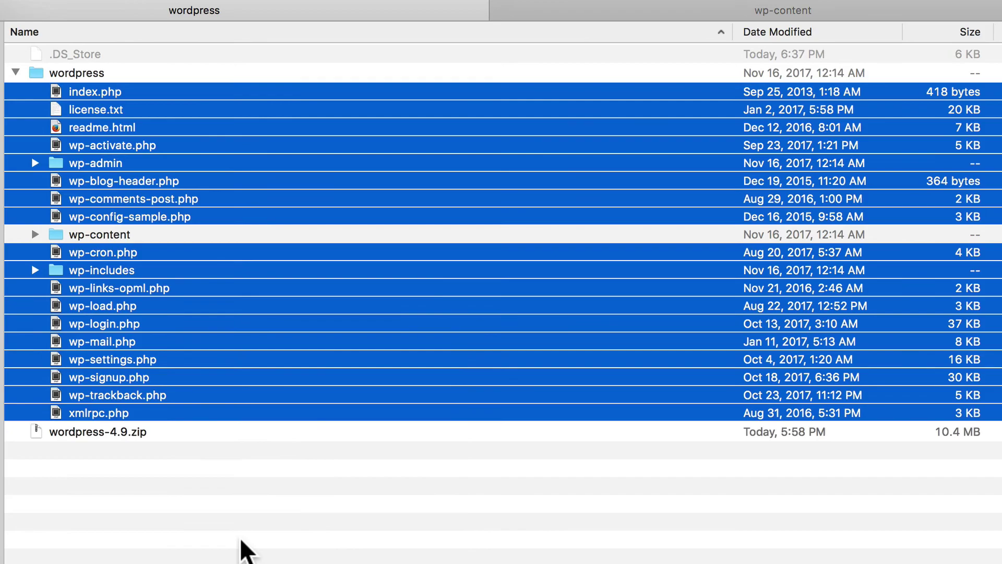
Step: Paste the 18 items into public, replacing all conflicts, then check wp-config.php and wp-content
click(647, 16)
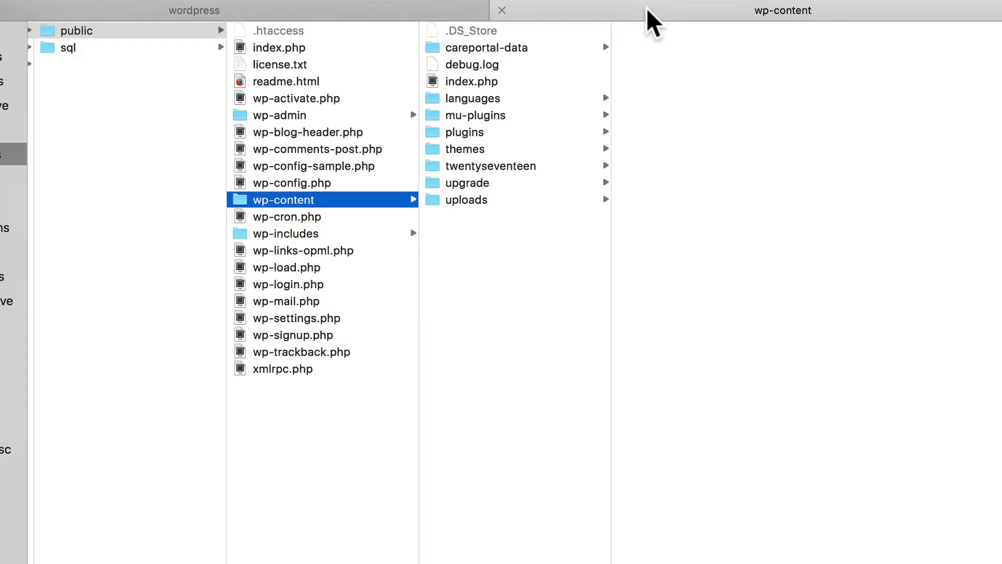
key(Left)
right_click(287, 412)
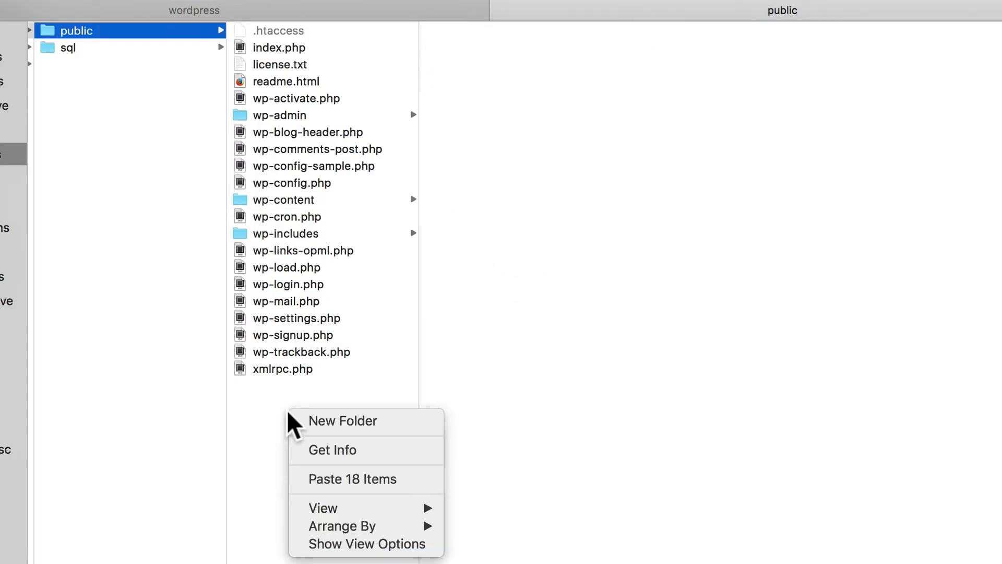
click(343, 479)
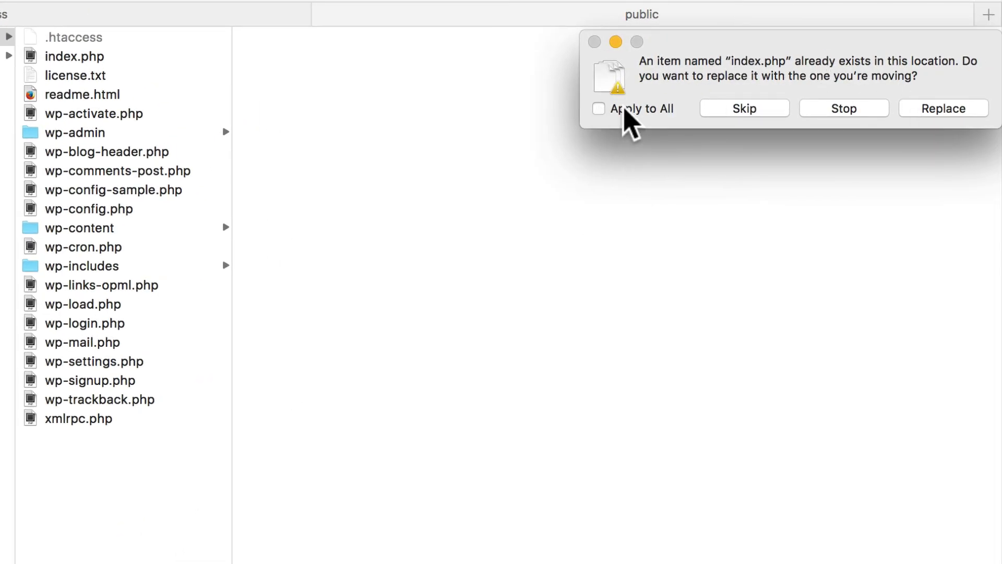
click(626, 111)
click(923, 108)
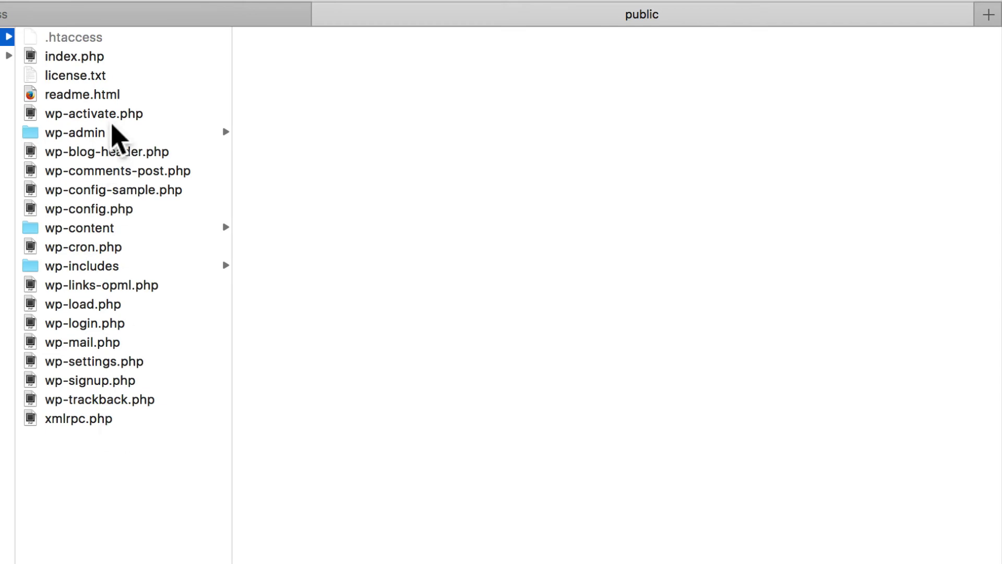
click(85, 206)
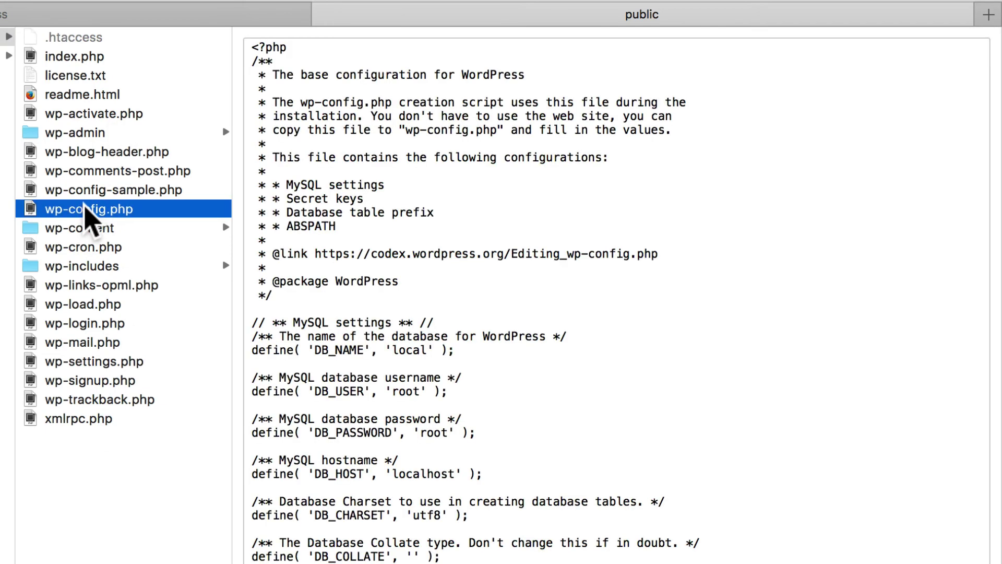
click(86, 228)
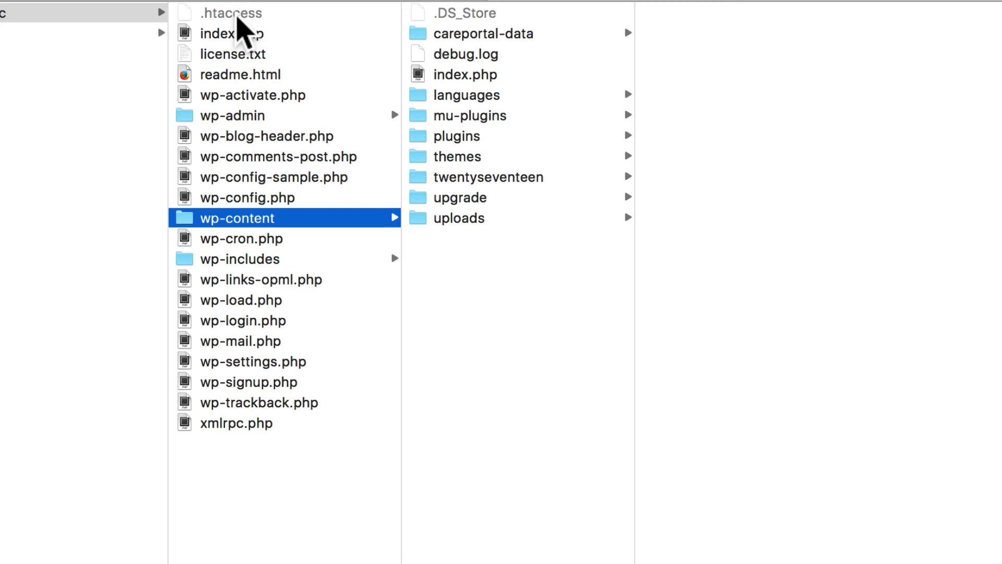
Step: Open the public folder's .htaccess file in Sublime Text
click(235, 13)
double_click(220, 19)
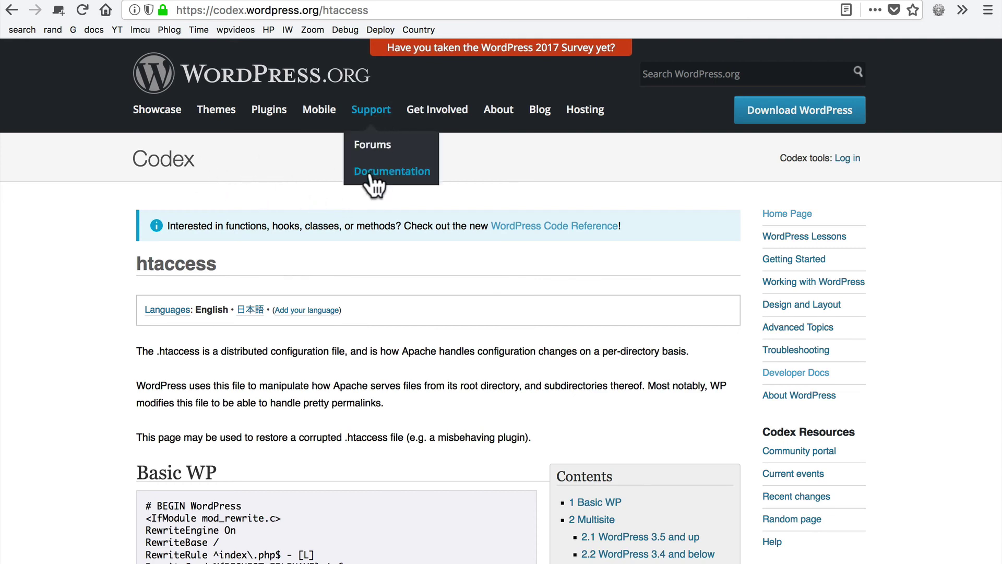
Step: Select the Basic WP rewrite code block on the Codex htaccess page
scroll(223, 258, down, 3)
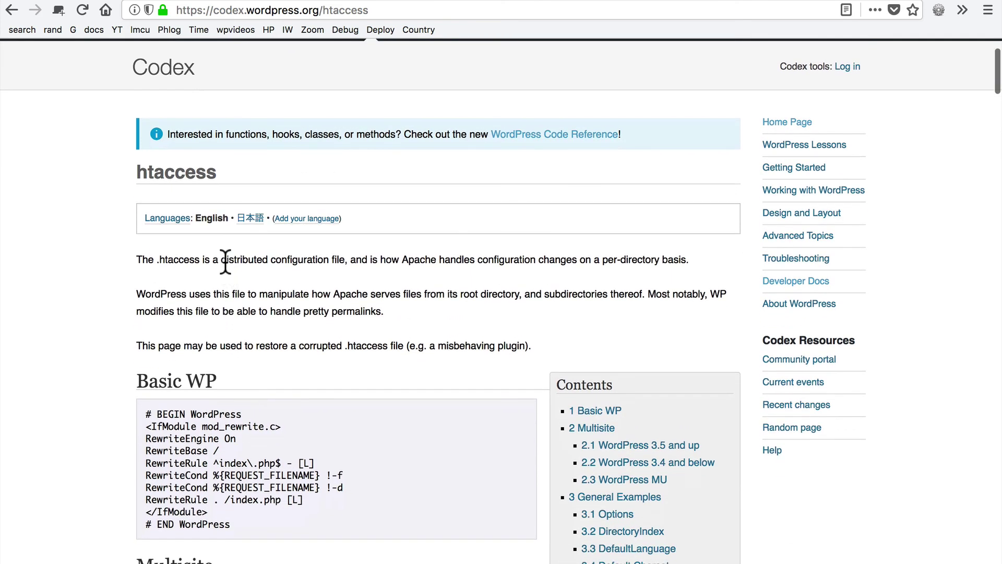
drag(233, 520, 142, 415)
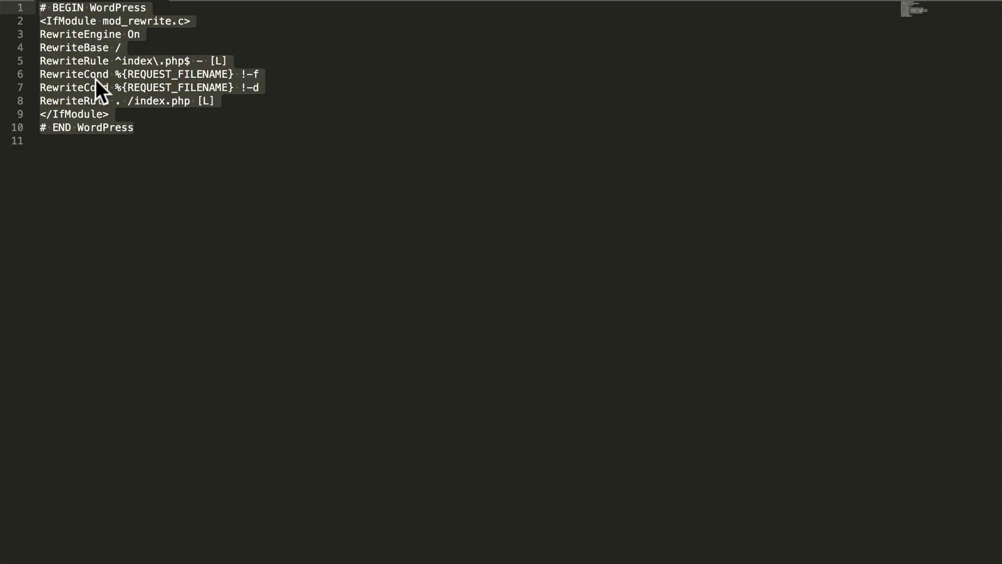
Step: Paste the Basic WP rules (# BEGIN WordPress to # END WordPress) into .htaccess
key(Right)
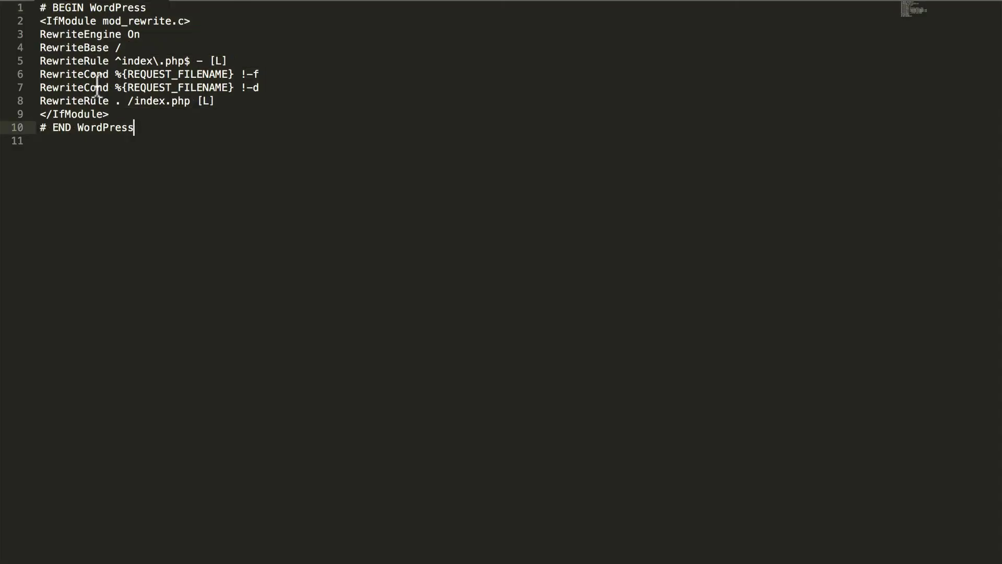